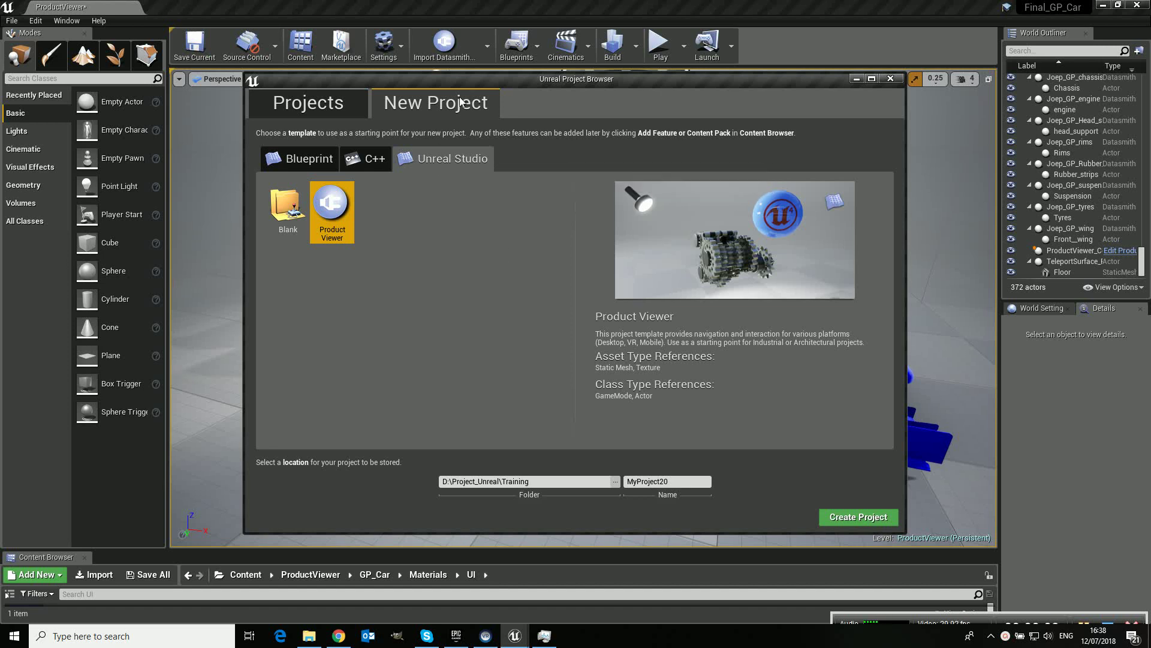
Step: Review the Blueprint project templates, and select the Product Viewer template for Unreal Studio
{"action": "left_click", "coordinate": [330, 158]}
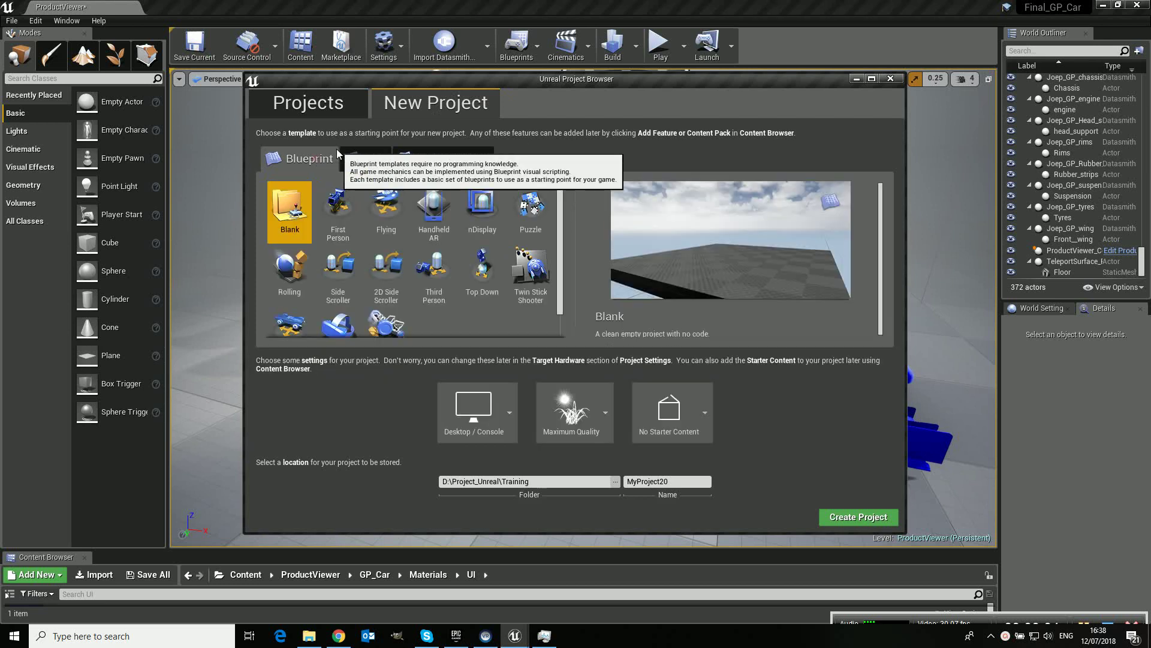
{"action": "left_click", "coordinate": [311, 111]}
{"action": "left_click", "coordinate": [434, 104]}
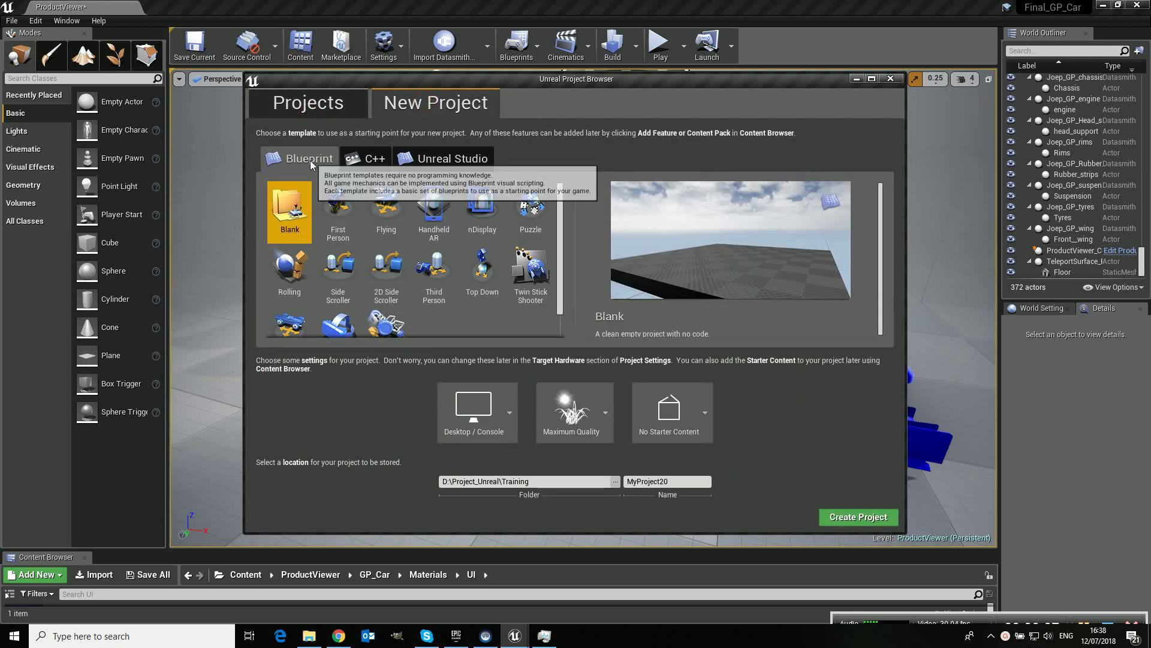
{"action": "left_click", "coordinate": [454, 159]}
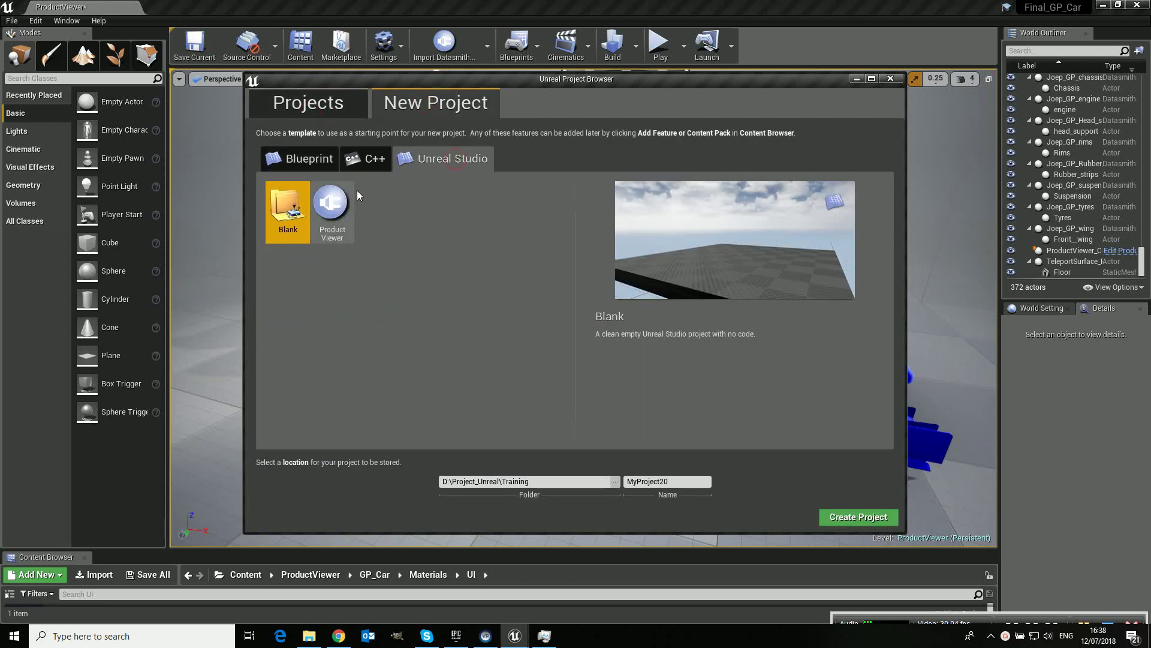
{"action": "left_click", "coordinate": [344, 205]}
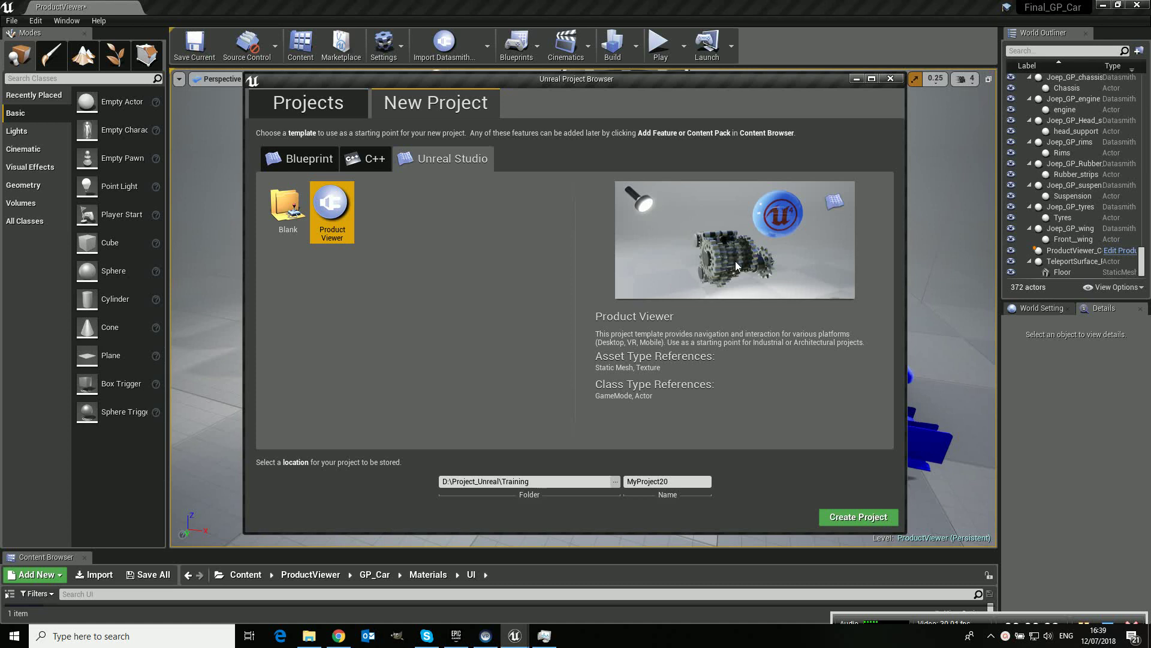
Step: Return to the level editor and examine the GP car from several angles and distances
{"action": "left_click", "coordinate": [590, 9]}
{"action": "mouse_move", "coordinate": [611, 334]}
{"action": "right_mouse_down"}
{"action": "mouse_move", "coordinate": [532, 360]}
{"action": "mouse_move", "coordinate": [601, 339]}
{"action": "right_mouse_up"}
{"action": "left_click", "coordinate": [580, 352]}
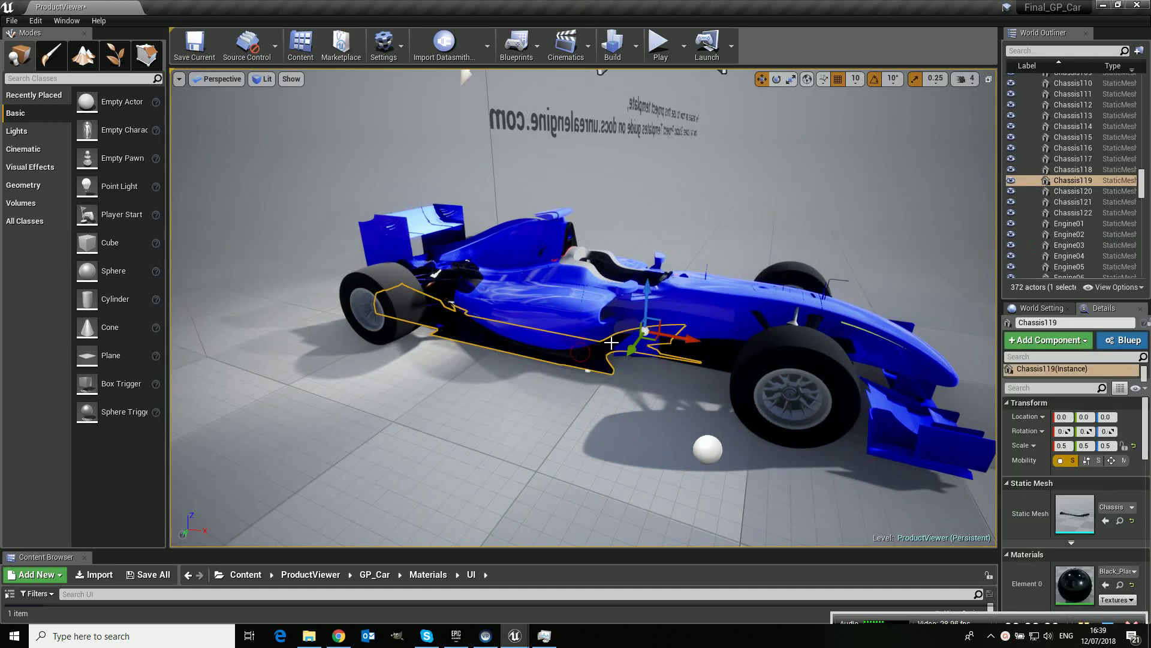
{"action": "left_click_drag", "start_coordinate": [614, 344], "coordinate": [545, 366], "text": "alt"}
{"action": "scroll", "coordinate": [545, 372], "scroll_direction": "down", "scroll_amount": 3}
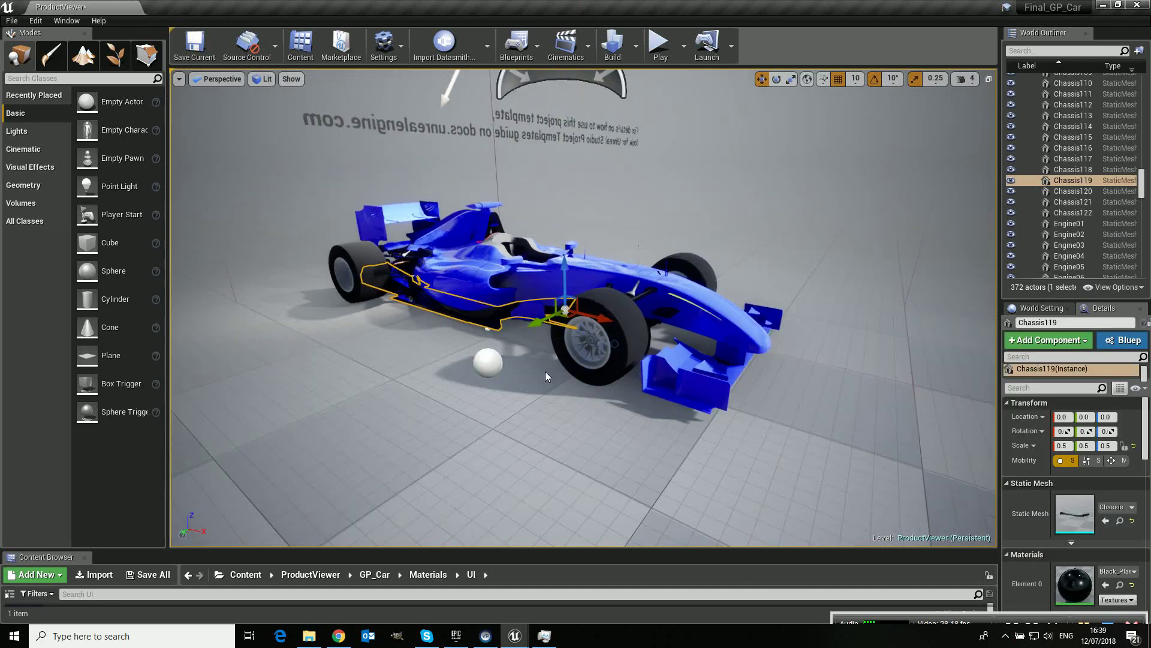
{"action": "scroll", "coordinate": [563, 401], "scroll_direction": "up", "scroll_amount": 3}
{"action": "scroll", "coordinate": [563, 401], "scroll_direction": "up", "scroll_amount": 2}
{"action": "middle_click_drag", "start_coordinate": [610, 288], "coordinate": [606, 261]}
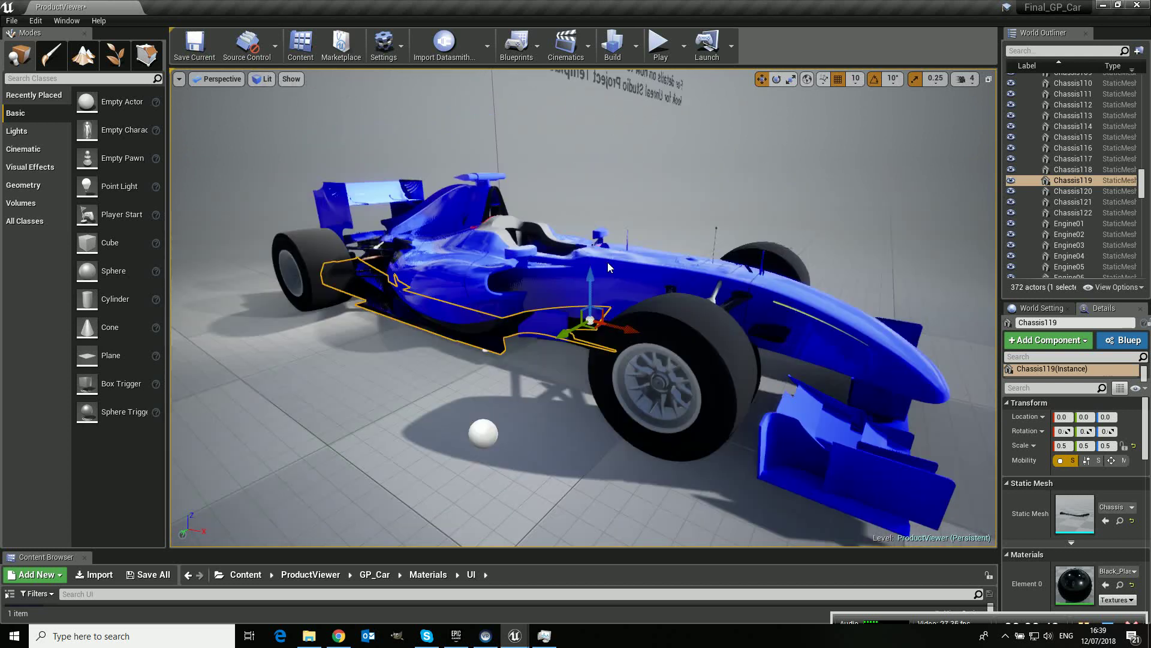
Step: Review the available Datasmith importer types, and inspect the bodywork parts under Interactive_Root in the World Outliner
{"action": "left_click", "coordinate": [486, 46]}
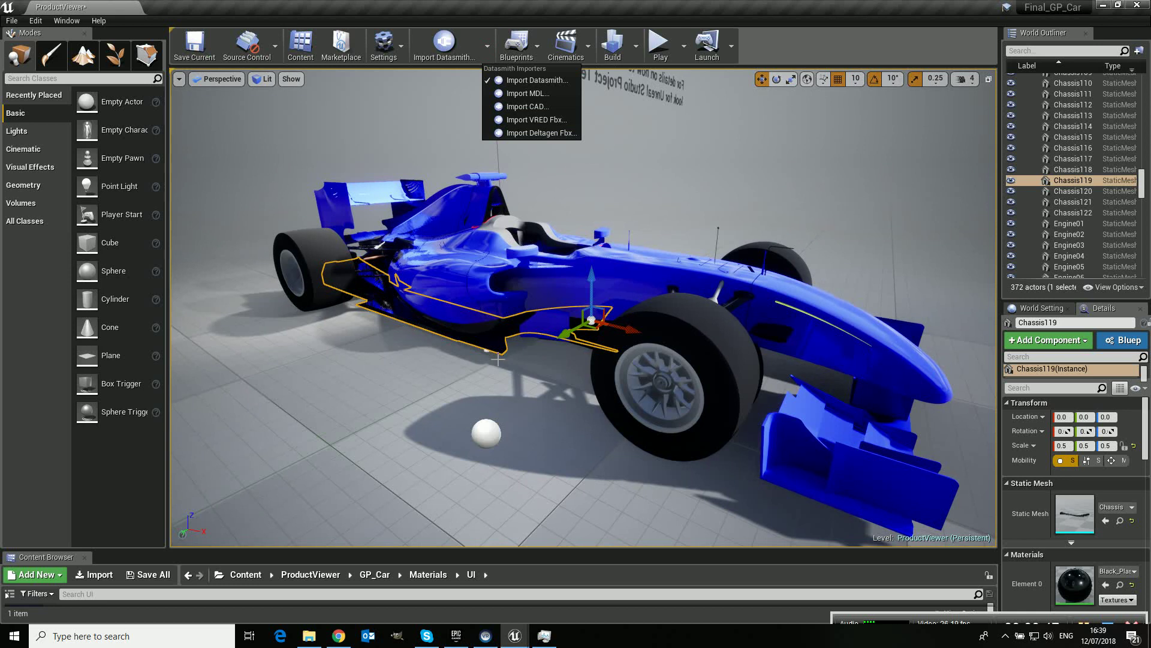
{"action": "left_click", "coordinate": [475, 279]}
{"action": "left_click", "coordinate": [475, 279]}
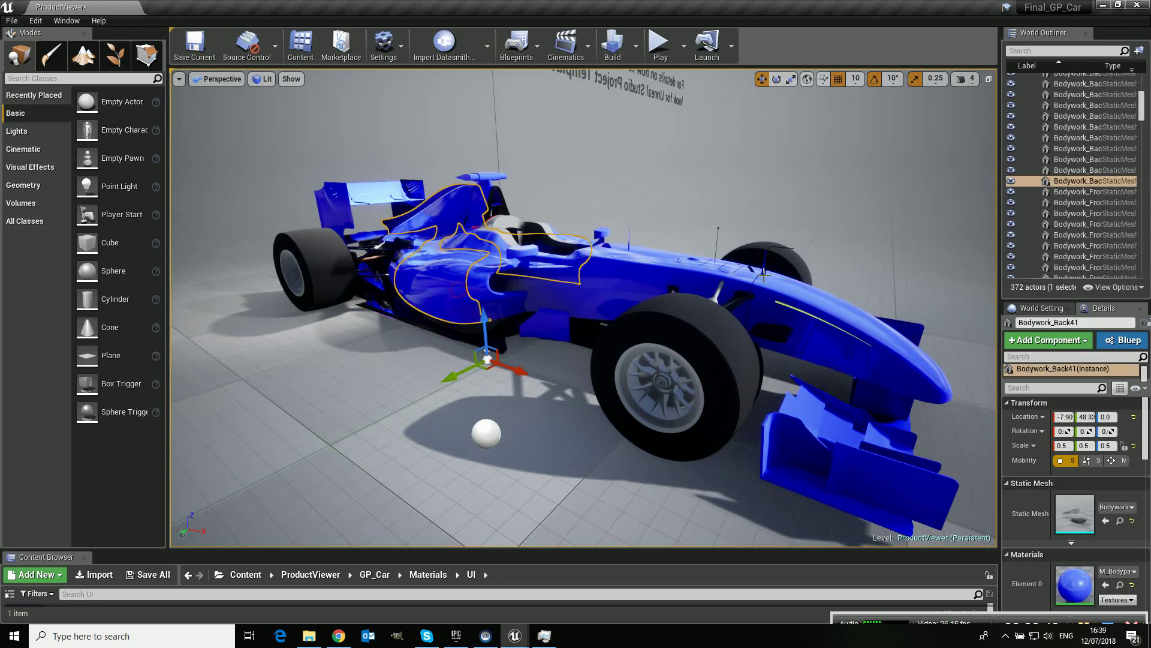
{"action": "scroll", "coordinate": [1146, 116], "scroll_direction": "up", "scroll_amount": 3}
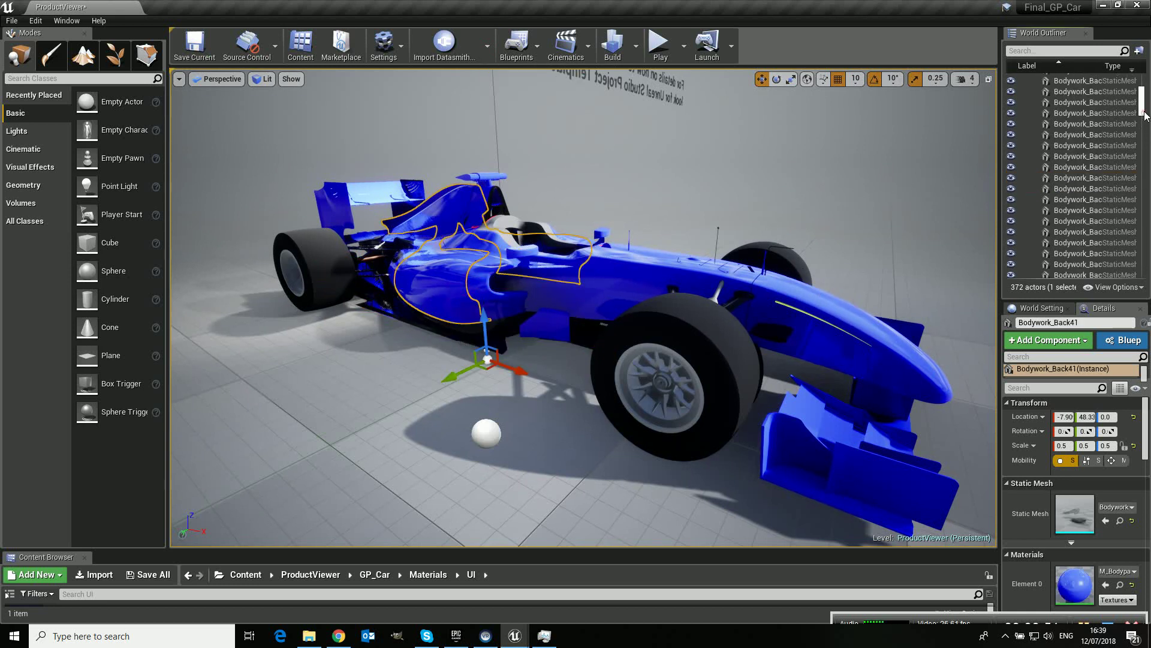
{"action": "mouse_move", "coordinate": [1144, 116]}
{"action": "left_mouse_down"}
{"action": "mouse_move", "coordinate": [1145, 277]}
{"action": "mouse_move", "coordinate": [1149, 95]}
{"action": "left_mouse_up"}
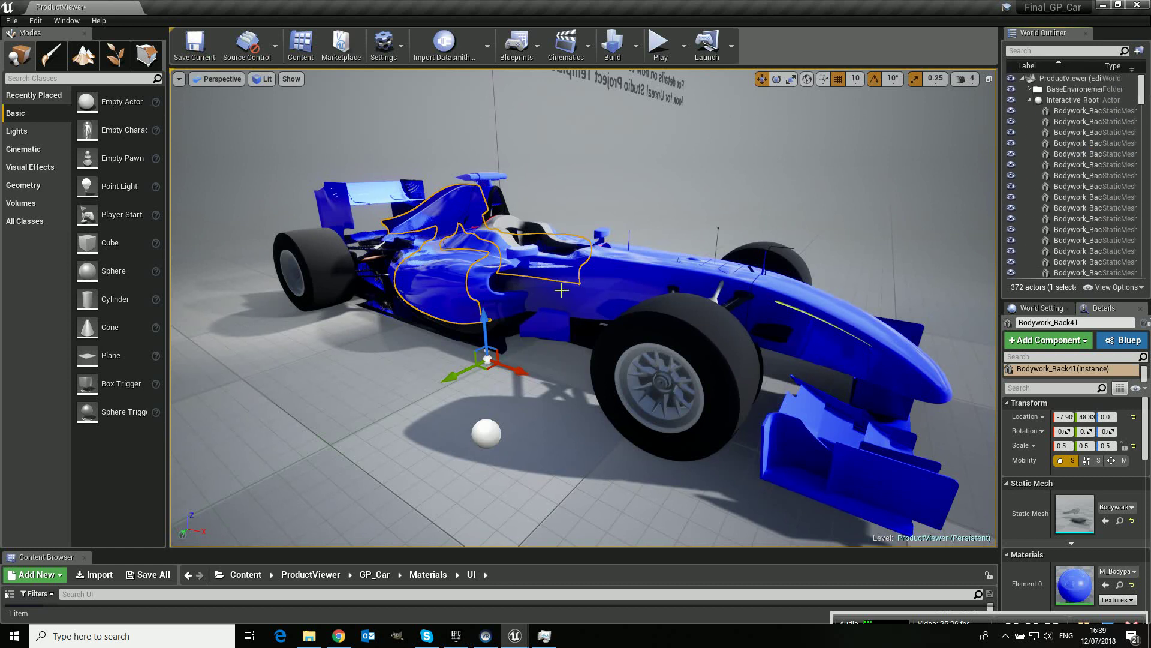
Step: Play the level in the viewport, start the product viewer, and orbit around the car
{"action": "left_click", "coordinate": [659, 47]}
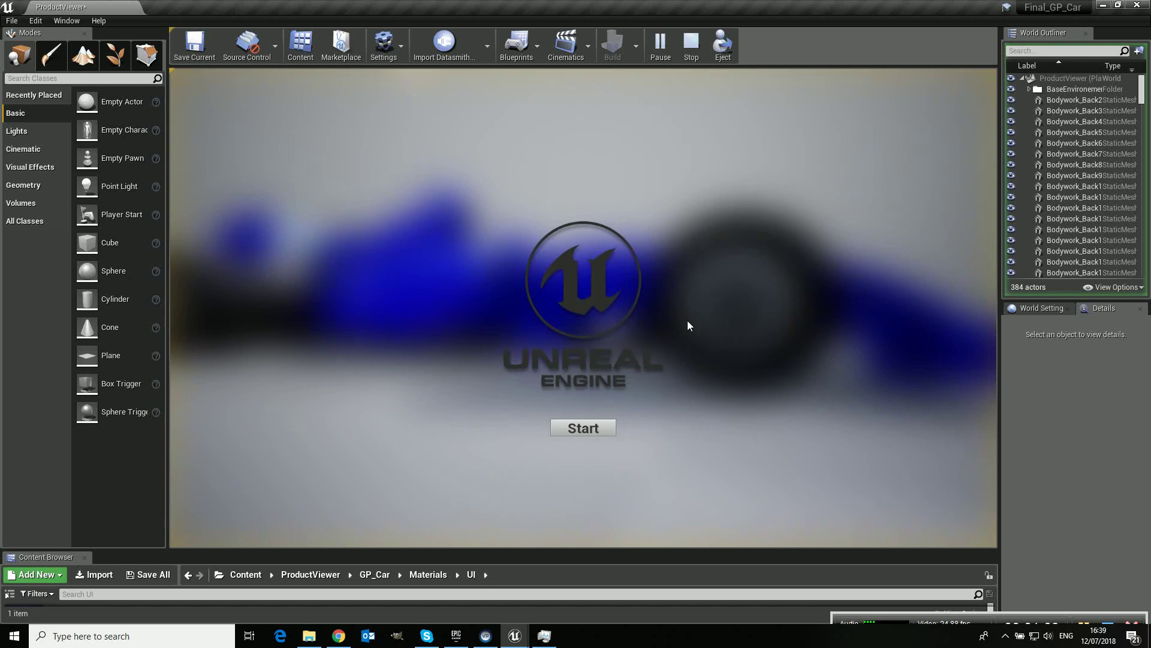
{"action": "left_click", "coordinate": [585, 428]}
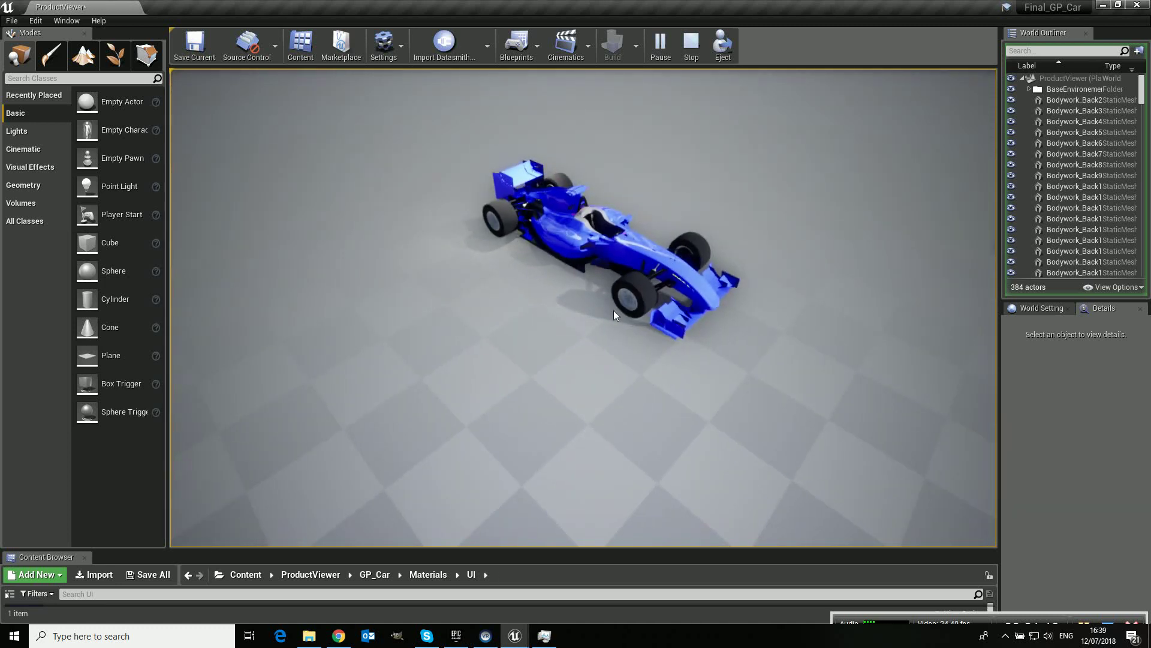
{"action": "double_click", "coordinate": [567, 243]}
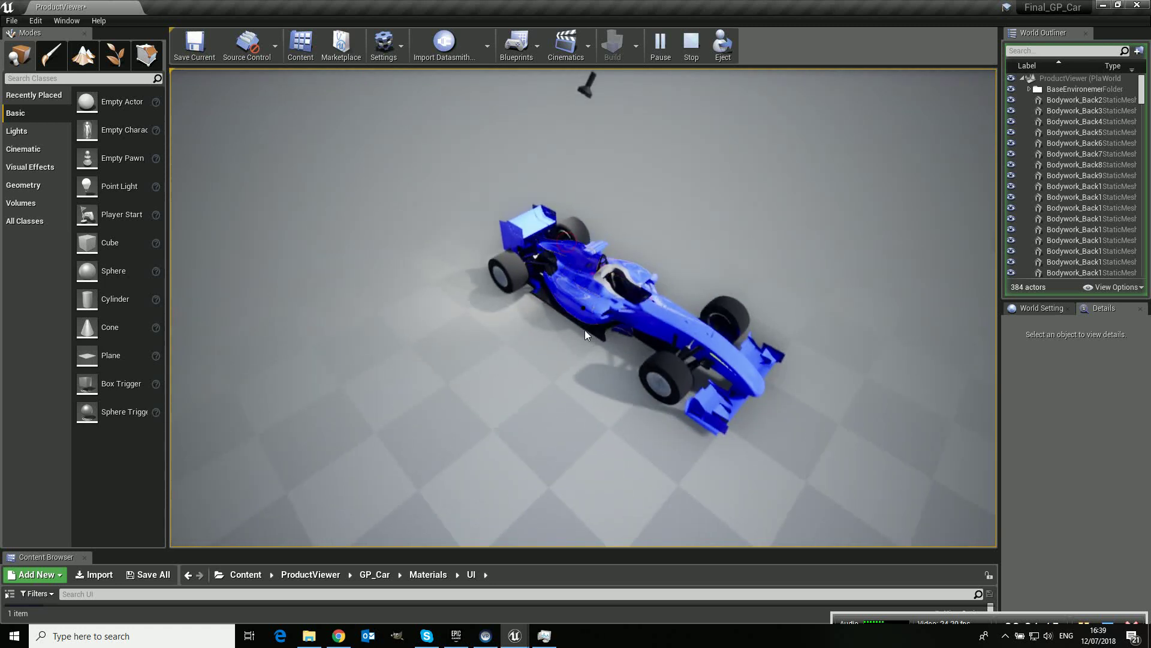
{"action": "left_click_drag", "start_coordinate": [531, 345], "coordinate": [573, 315]}
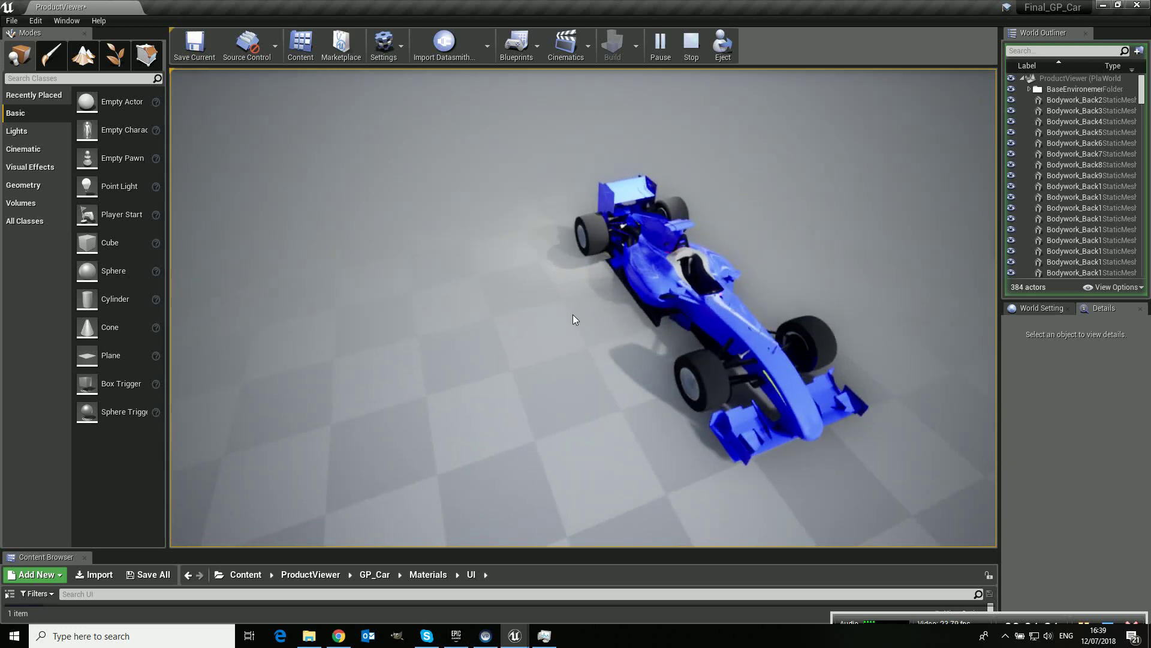
Step: Inspect the car's cockpit up close and return to a view of the whole car
{"action": "left_click", "coordinate": [681, 261]}
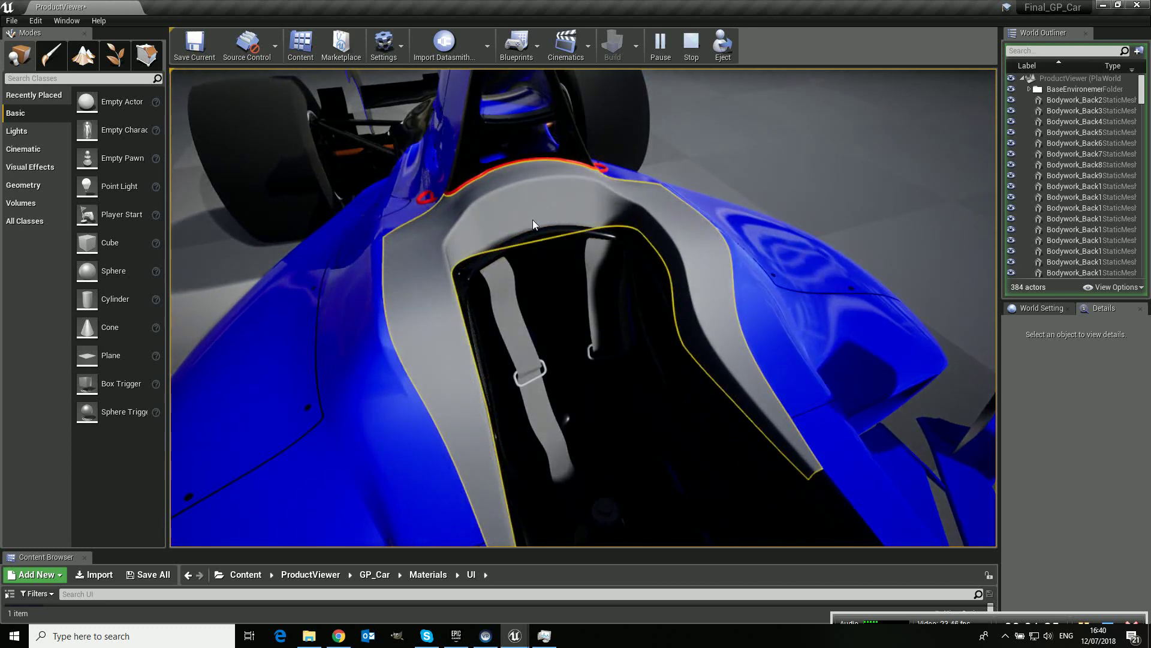
{"action": "left_click", "coordinate": [533, 220]}
{"action": "left_click_drag", "start_coordinate": [566, 347], "coordinate": [545, 419]}
{"action": "scroll", "coordinate": [647, 321], "scroll_direction": "down", "scroll_amount": 2}
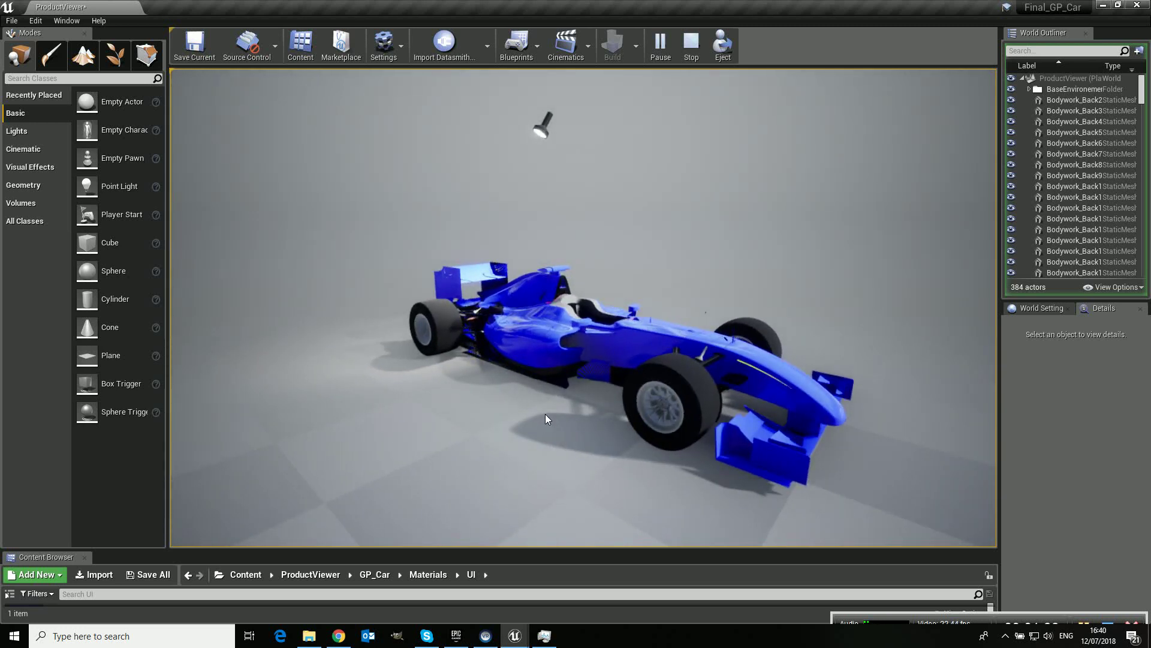
Step: Apply X Ray to the front tyre facing the camera and to the part inside it
{"action": "left_click", "coordinate": [697, 401]}
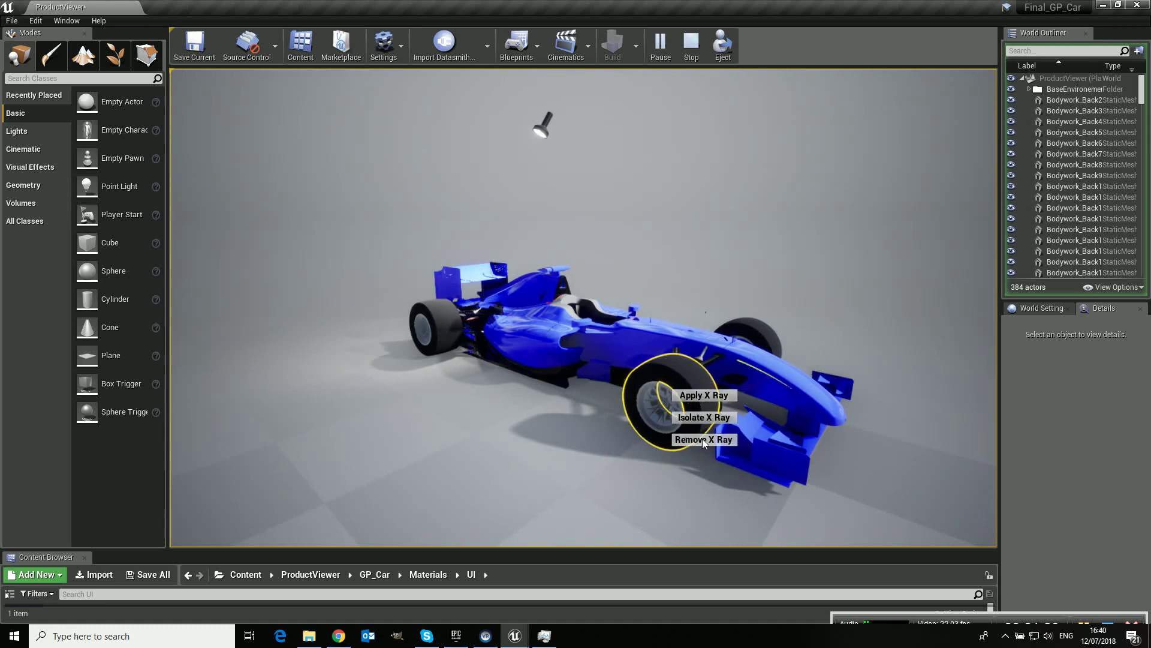
{"action": "left_click", "coordinate": [696, 397]}
{"action": "left_click", "coordinate": [684, 412]}
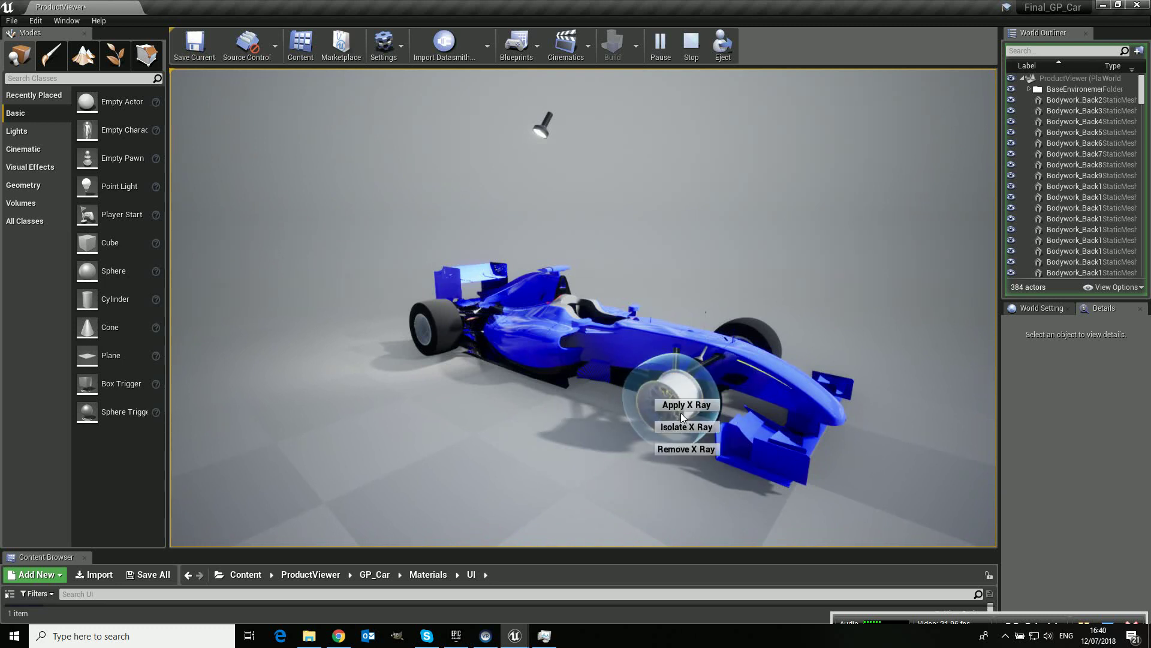
{"action": "left_click", "coordinate": [682, 411]}
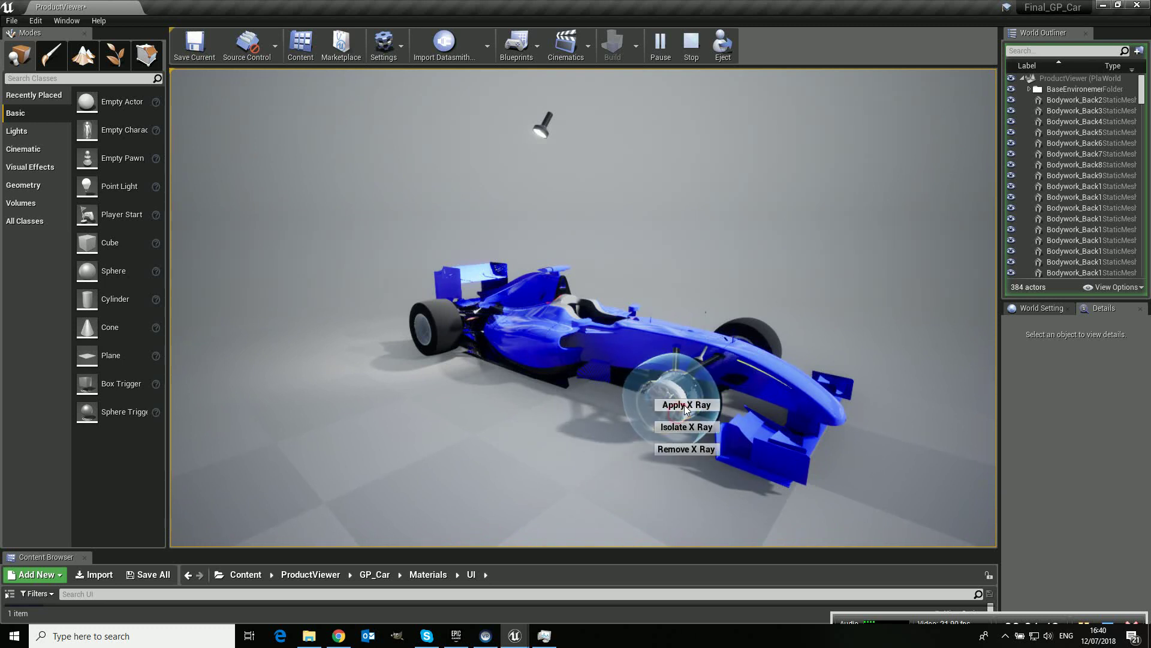
{"action": "scroll", "coordinate": [671, 422], "scroll_direction": "up", "scroll_amount": 4}
{"action": "scroll", "coordinate": [696, 438], "scroll_direction": "down", "scroll_amount": 2}
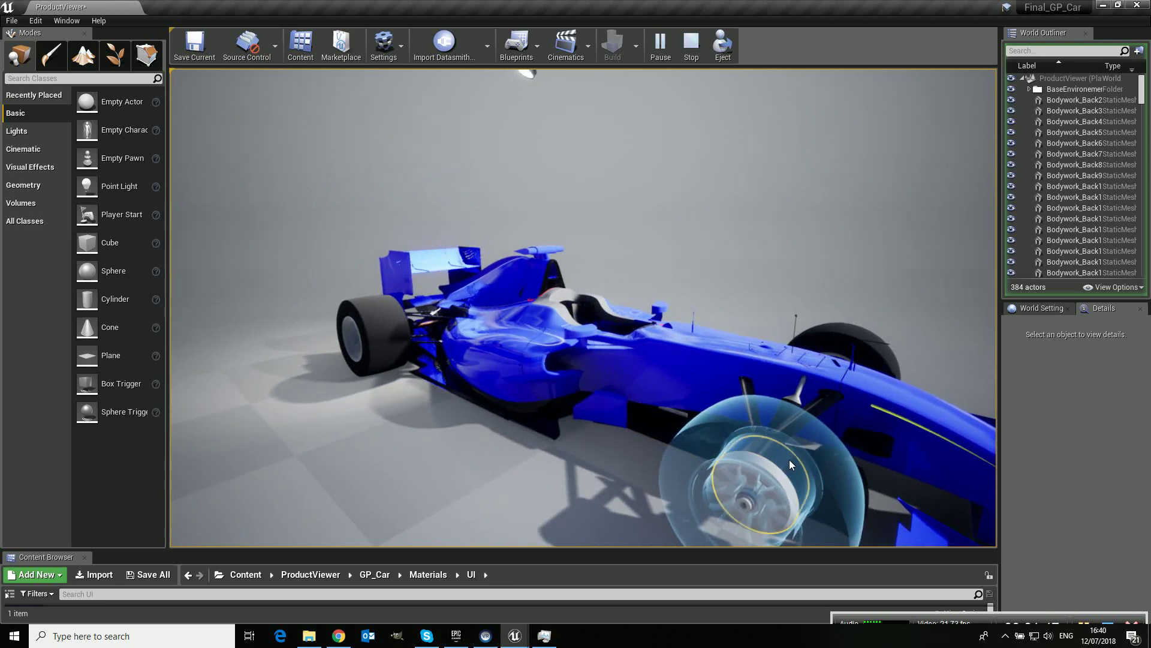
{"action": "scroll", "coordinate": [790, 460], "scroll_direction": "down", "scroll_amount": 3}
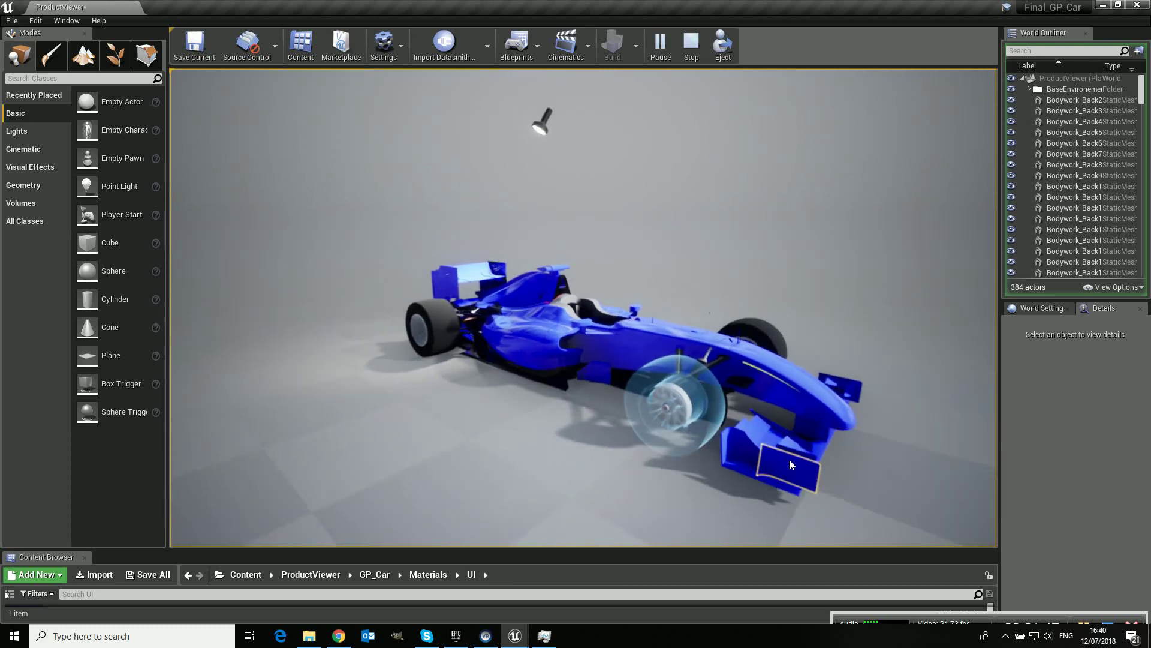
Step: Try red, black and yellow in the Color Controls, and set the car color to red
{"action": "mouse_move", "coordinate": [700, 432]}
{"action": "left_mouse_down"}
{"action": "mouse_move", "coordinate": [703, 419]}
{"action": "mouse_move", "coordinate": [635, 405]}
{"action": "mouse_move", "coordinate": [657, 415]}
{"action": "mouse_move", "coordinate": [647, 411]}
{"action": "mouse_move", "coordinate": [652, 431]}
{"action": "mouse_move", "coordinate": [721, 422]}
{"action": "mouse_move", "coordinate": [702, 430]}
{"action": "left_mouse_up"}
{"action": "left_click", "coordinate": [701, 427]}
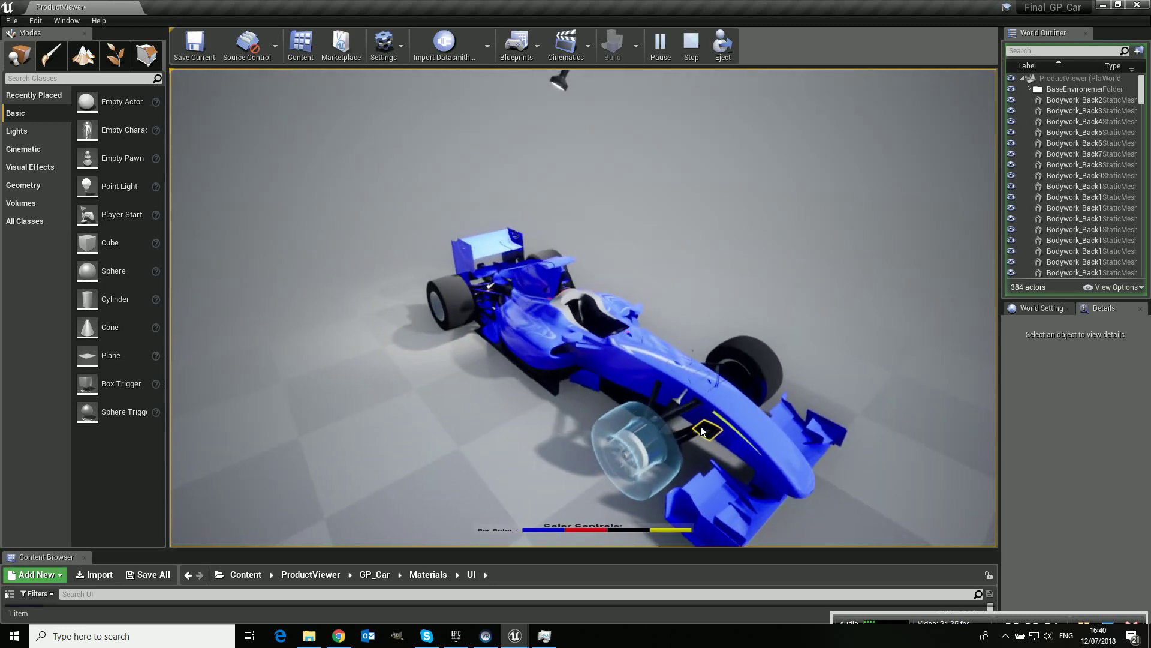
{"action": "left_click", "coordinate": [583, 535]}
{"action": "left_click", "coordinate": [624, 535]}
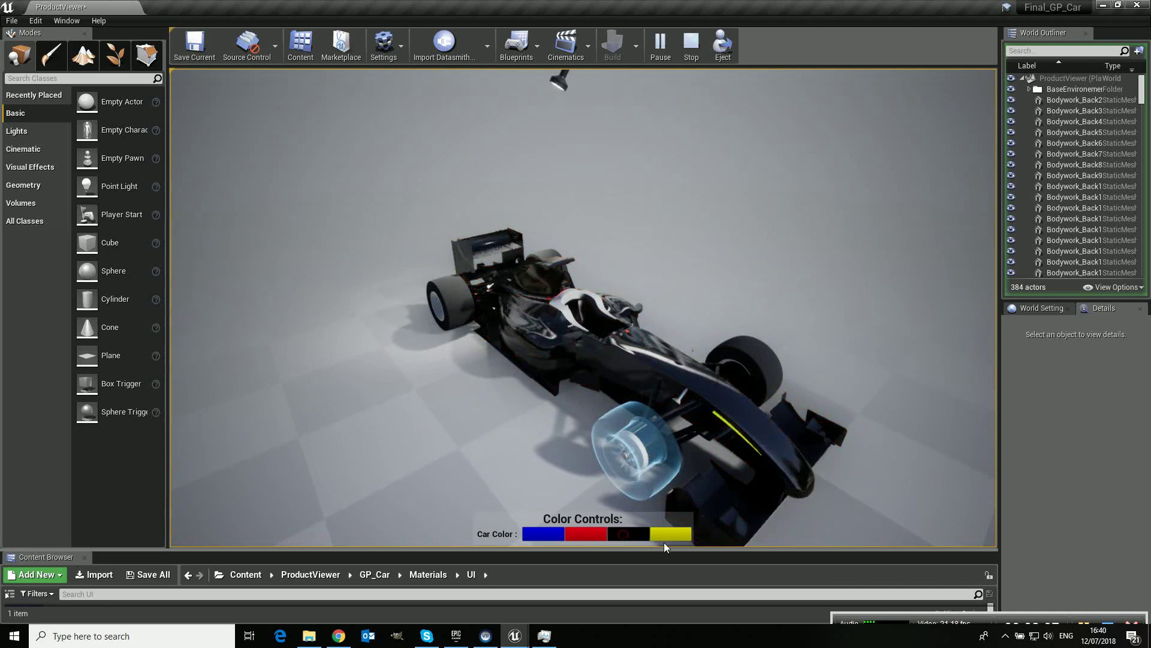
{"action": "left_click", "coordinate": [675, 536]}
{"action": "left_click", "coordinate": [631, 535]}
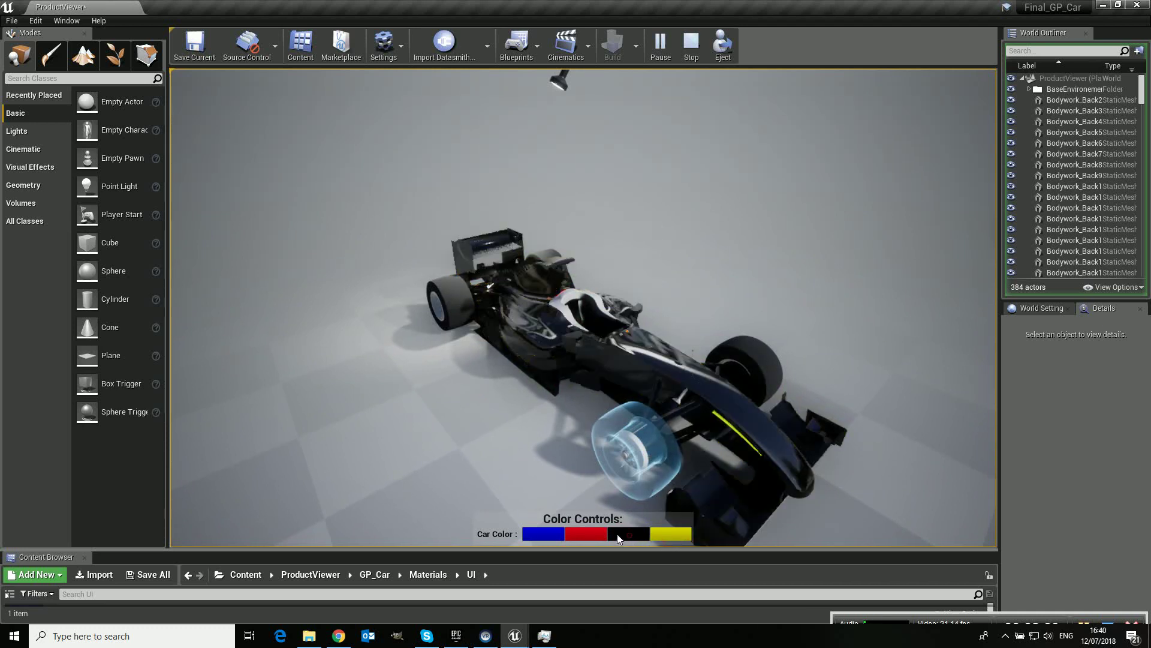
{"action": "left_click", "coordinate": [582, 535]}
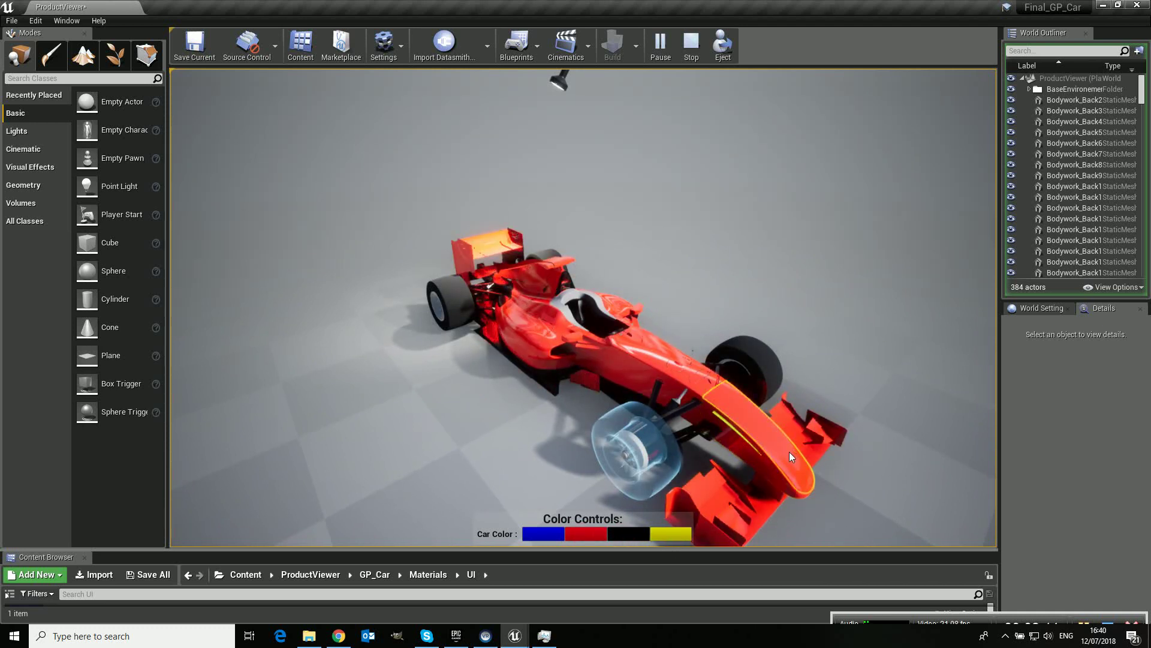
{"action": "left_click_drag", "start_coordinate": [789, 452], "coordinate": [720, 463]}
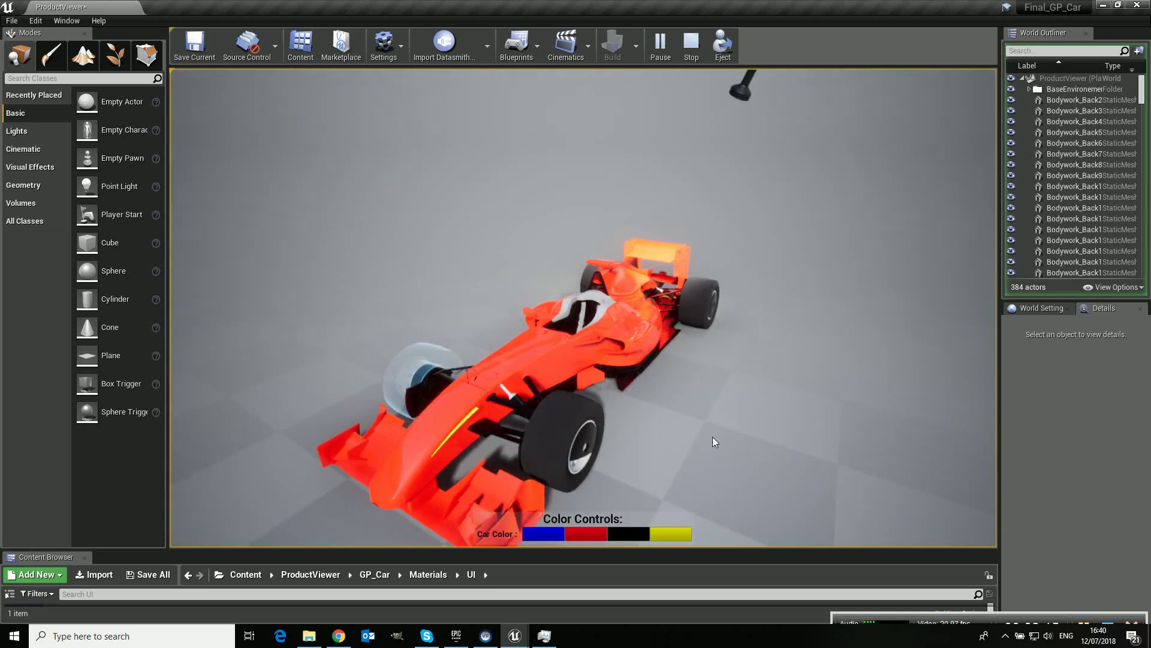
{"action": "scroll", "coordinate": [739, 374], "scroll_direction": "down", "scroll_amount": 3}
{"action": "scroll", "coordinate": [737, 397], "scroll_direction": "up", "scroll_amount": 3}
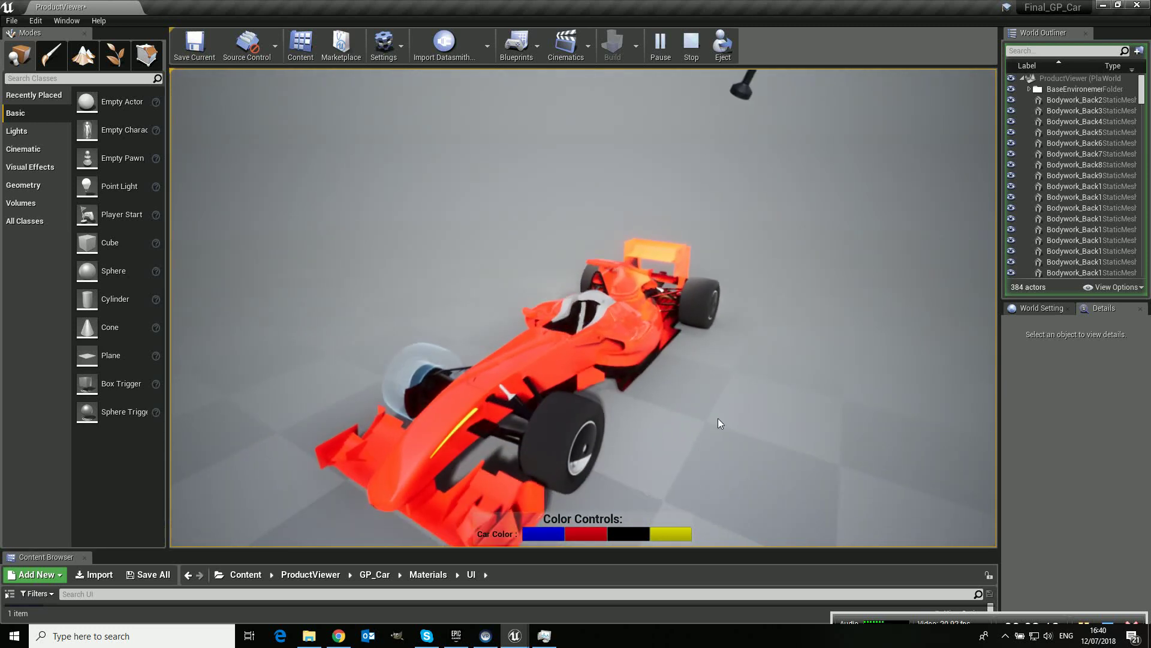
{"action": "left_click_drag", "start_coordinate": [717, 419], "coordinate": [682, 407]}
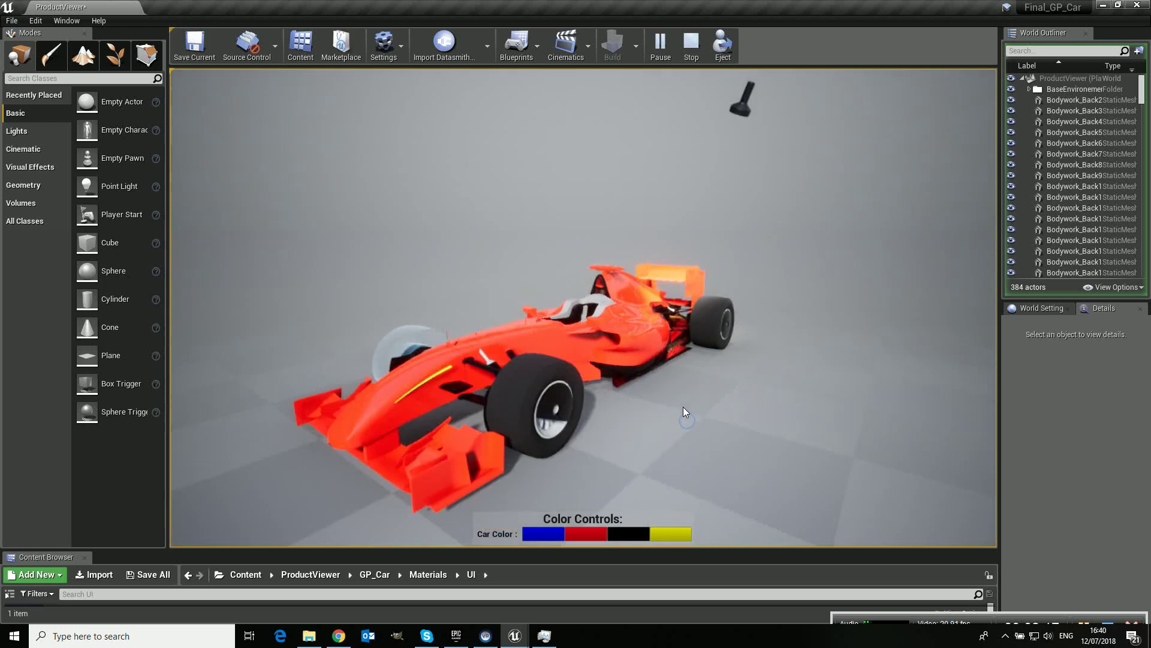
Step: Review the project packaging platforms, including the Windows 64-bit option
{"action": "left_click", "coordinate": [11, 20]}
{"action": "mouse_move", "coordinate": [42, 243]}
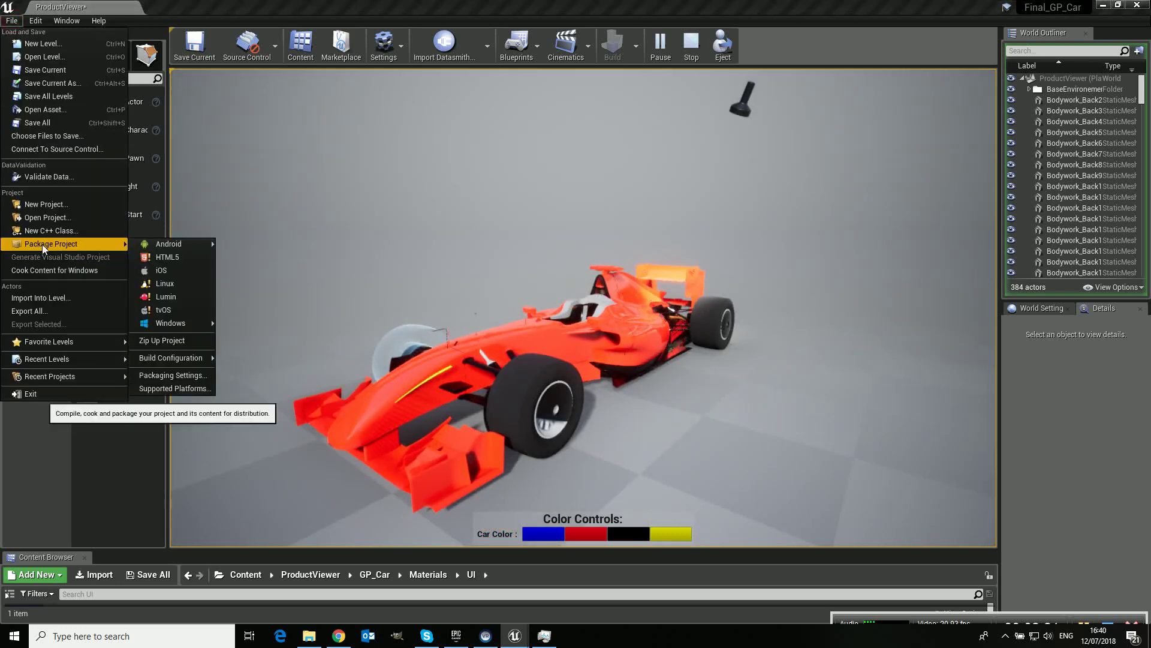
{"action": "mouse_move", "coordinate": [174, 323]}
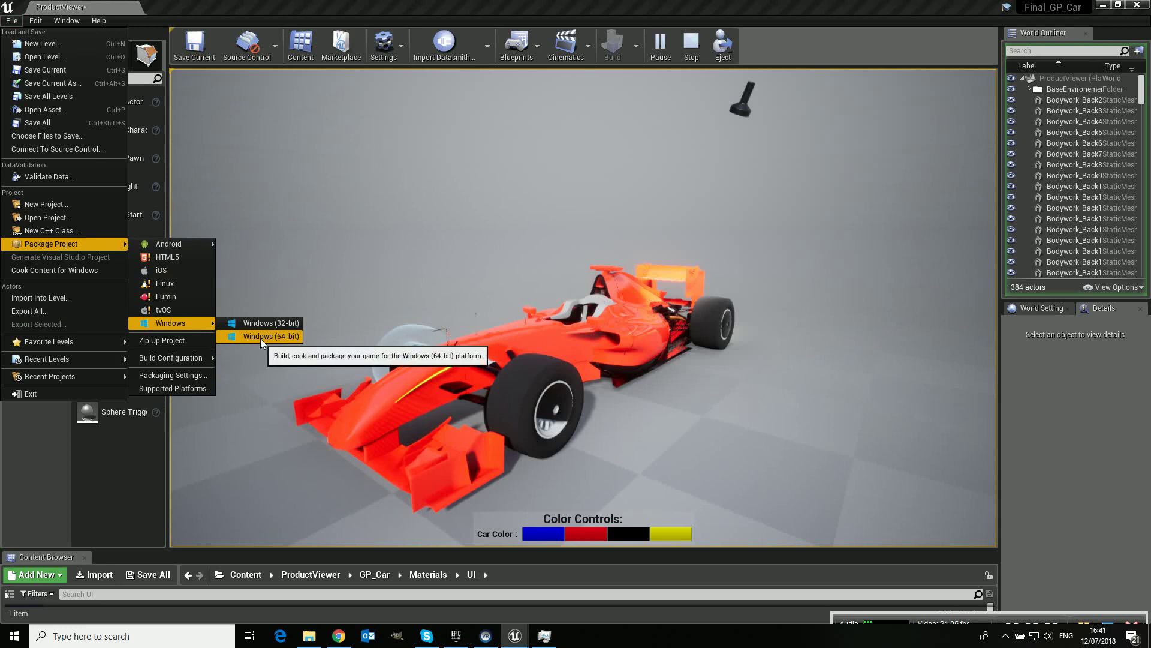
Step: Switch to File Explorer, run the packaged Final_GP_Car.exe from the WindowsNoEditor folder, and start its viewer
{"action": "left_click", "coordinate": [316, 639]}
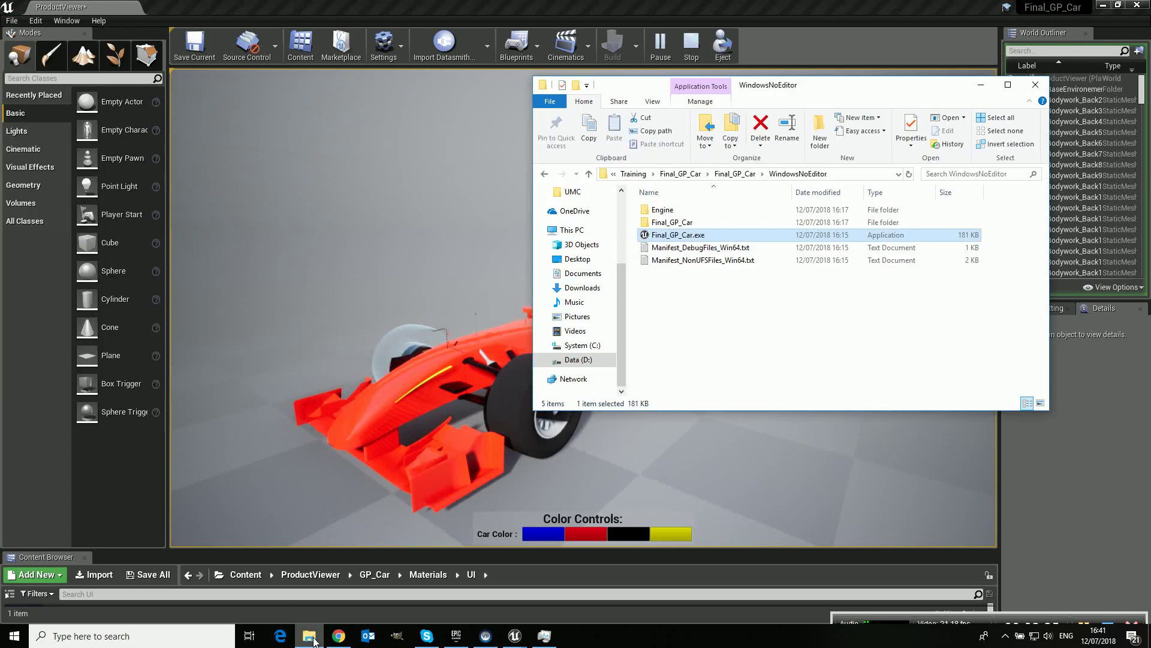
{"action": "double_click", "coordinate": [671, 236]}
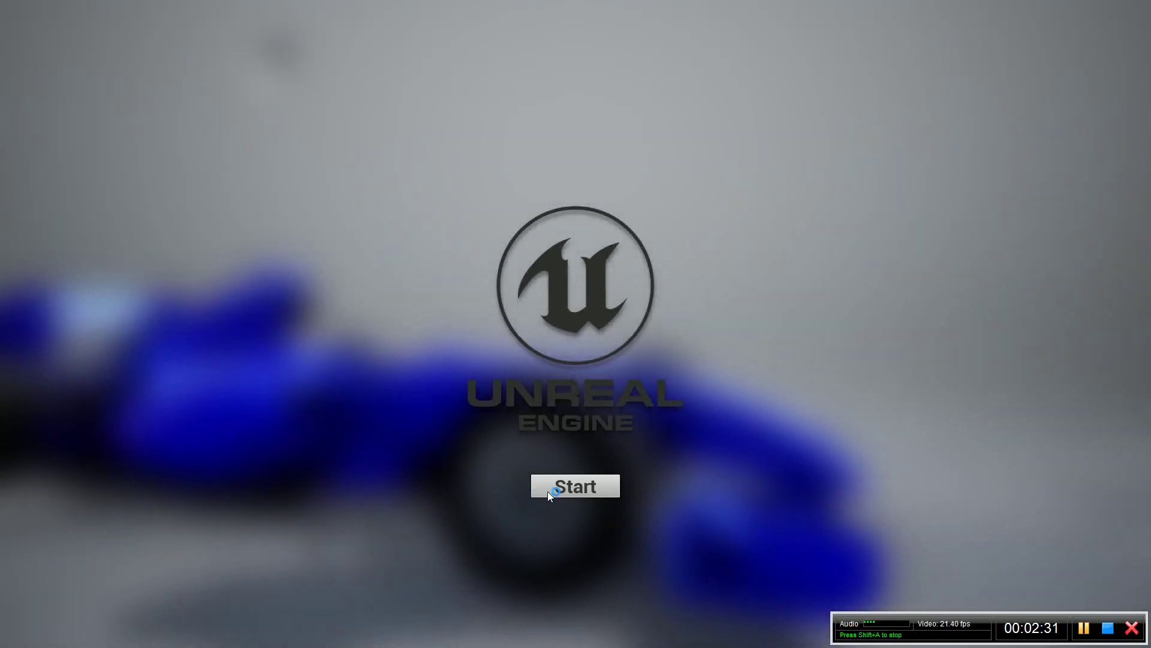
{"action": "left_click", "coordinate": [584, 489]}
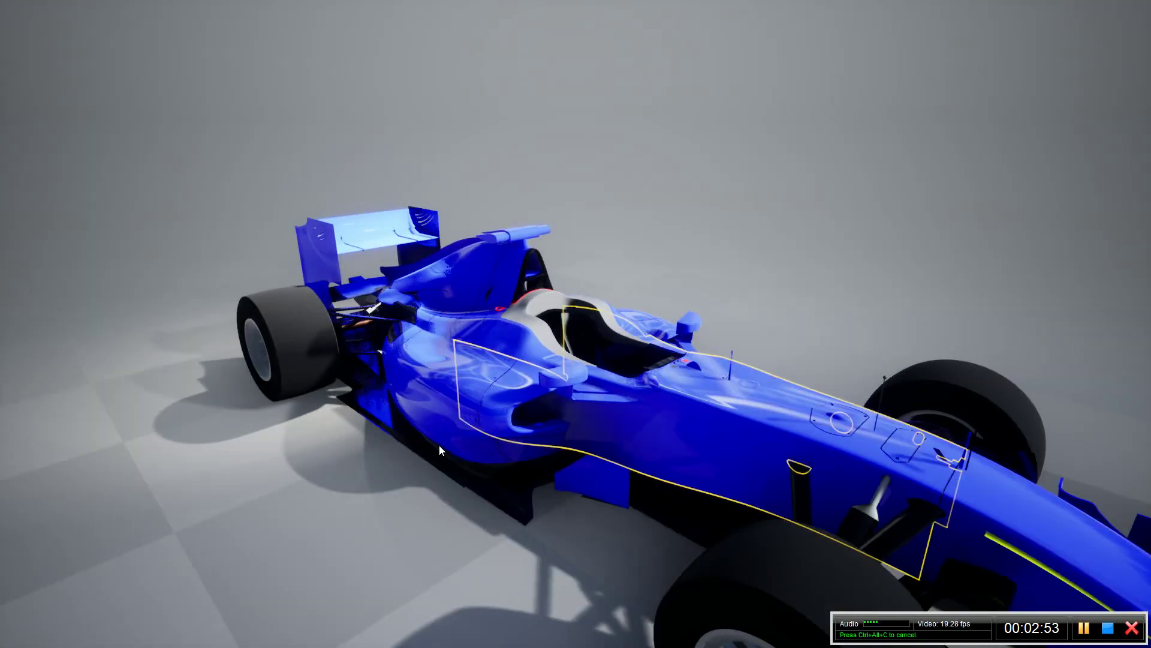
Step: Apply X Ray to the car's rear tyre in the packaged viewer
{"action": "left_click", "coordinate": [290, 365]}
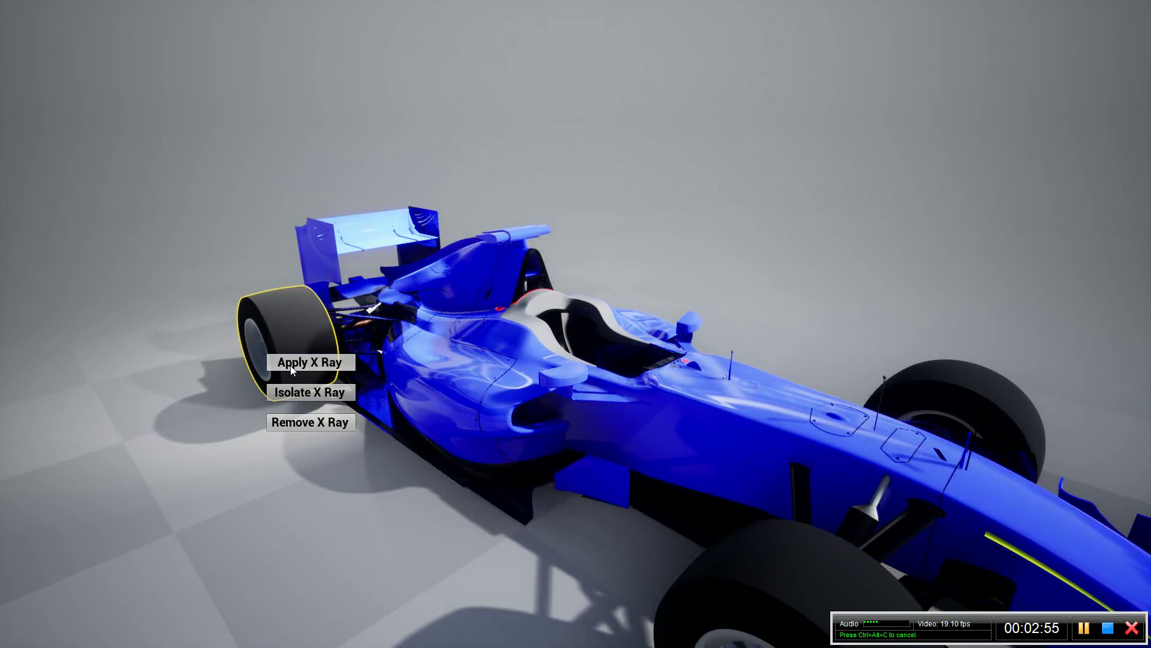
{"action": "left_click", "coordinate": [305, 362]}
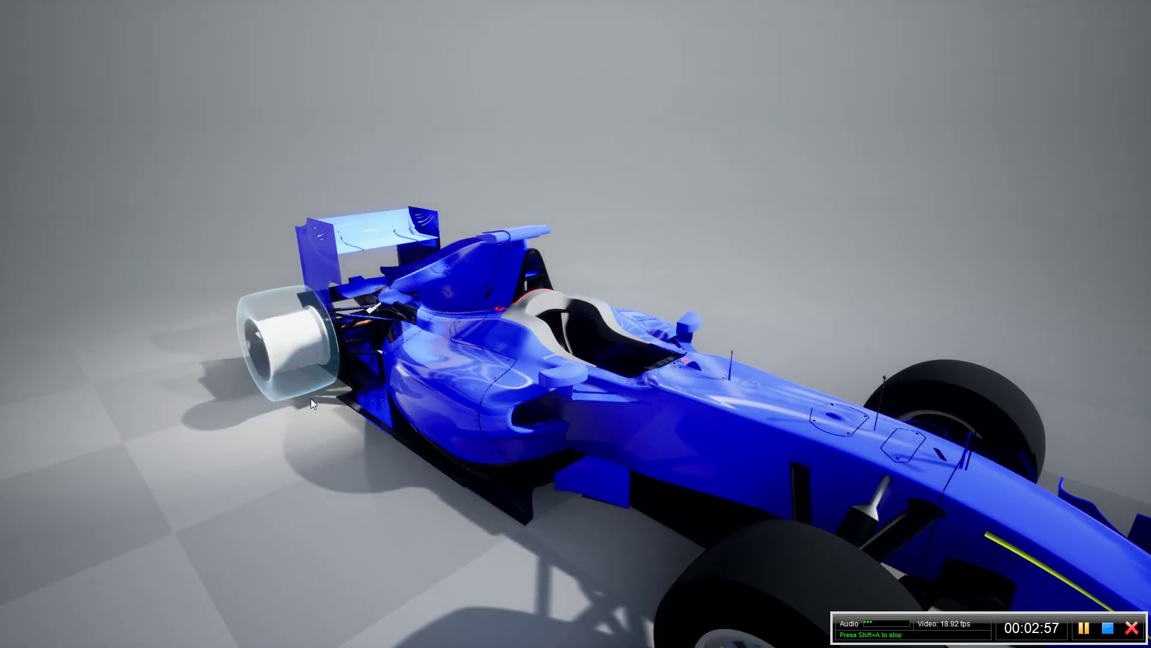
Step: Remove the X Ray effect from the car's rear tyre
{"action": "left_click", "coordinate": [304, 386]}
{"action": "left_click", "coordinate": [325, 439]}
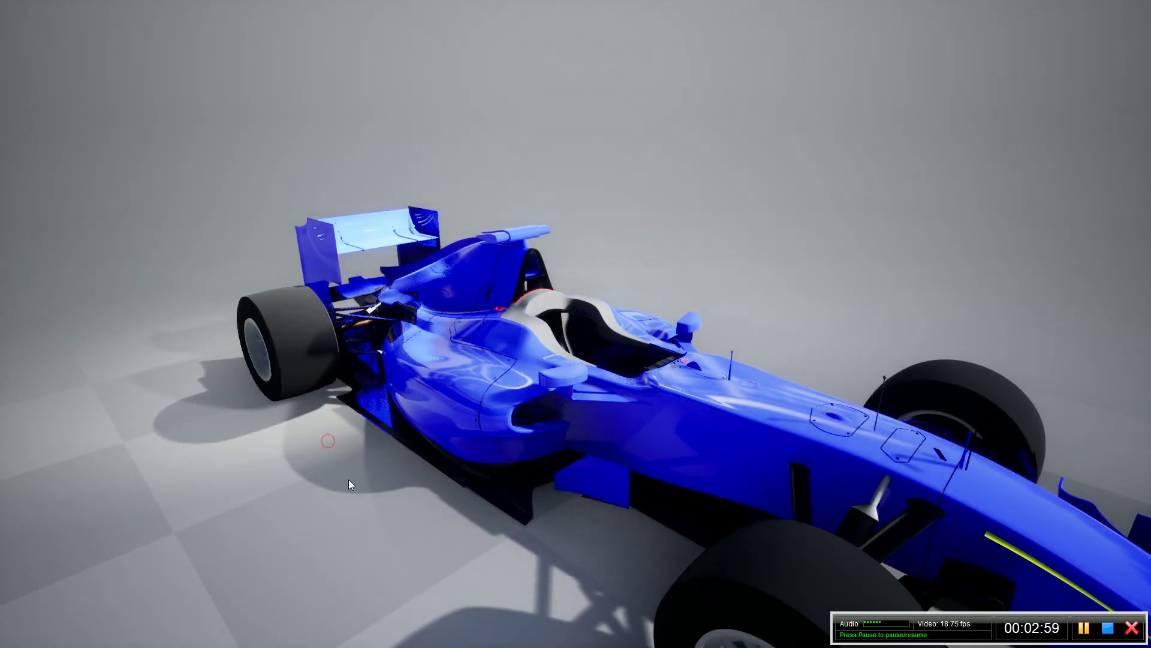
Step: Show the Color Controls in the packaged viewer, try red, black and yellow, and finish with the car color set to red
{"action": "key", "text": "c"}
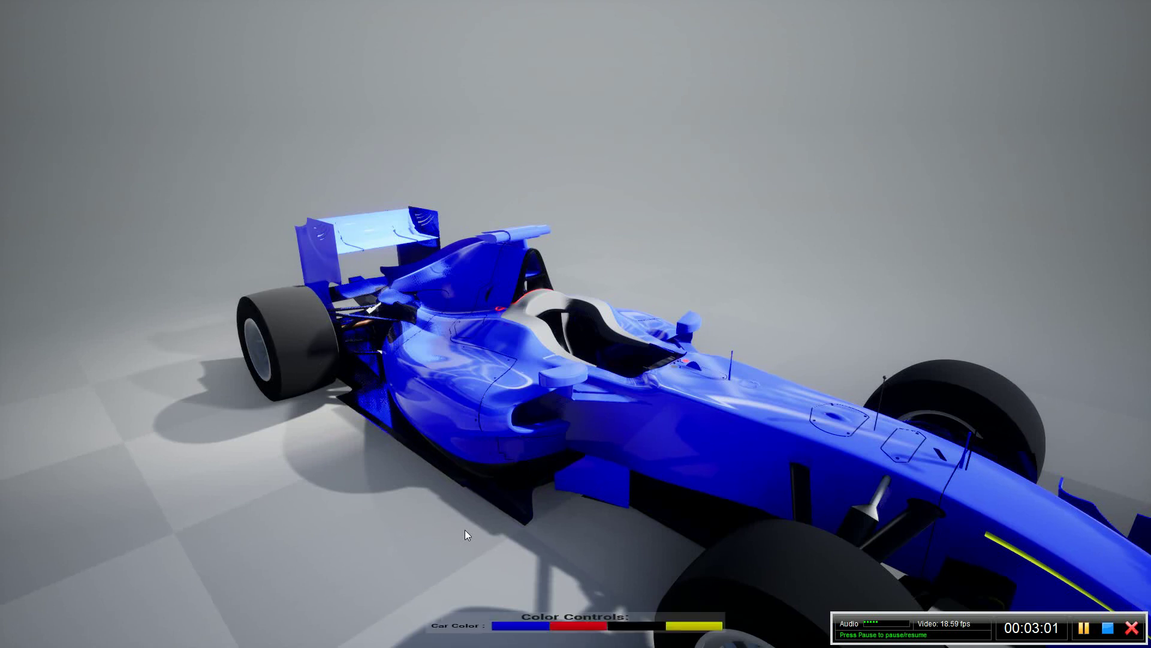
{"action": "left_click", "coordinate": [579, 631]}
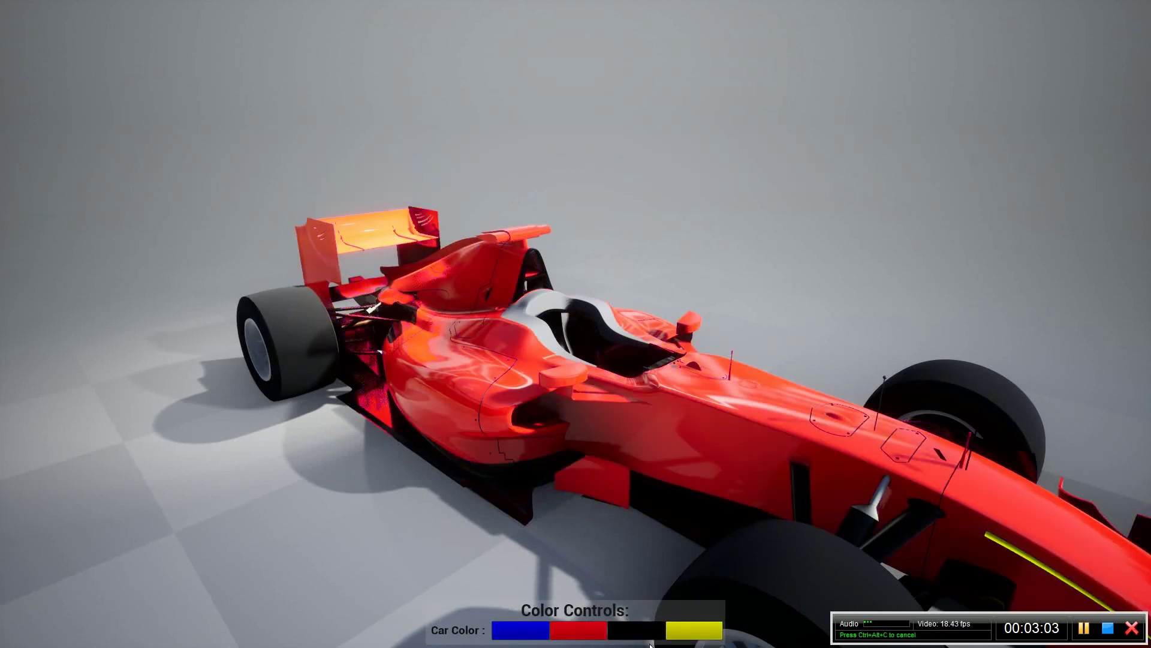
{"action": "left_click", "coordinate": [641, 637]}
{"action": "left_click", "coordinate": [687, 633]}
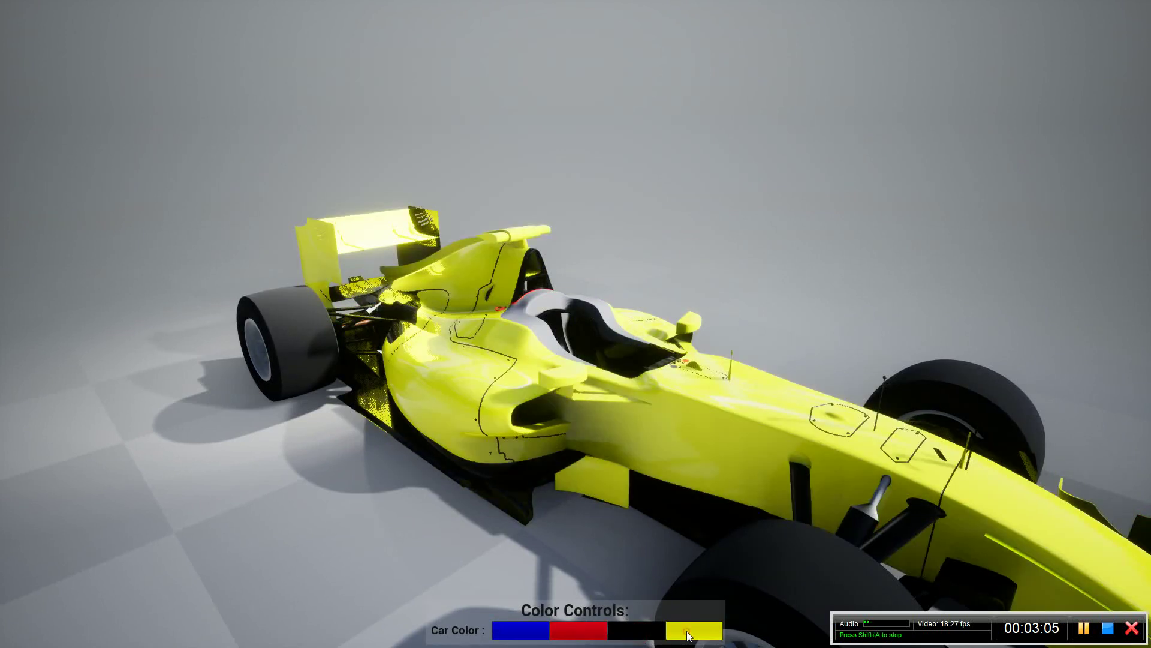
{"action": "left_click", "coordinate": [632, 630]}
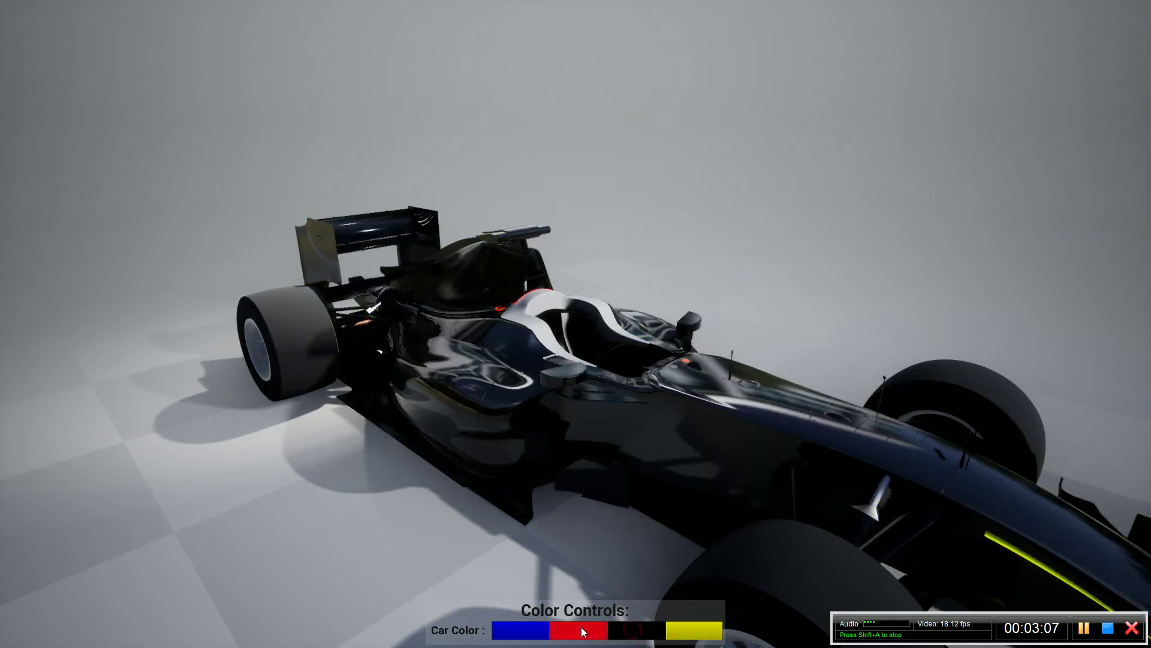
{"action": "left_click", "coordinate": [581, 628]}
{"action": "mouse_move", "coordinate": [587, 538]}
{"action": "left_mouse_down"}
{"action": "mouse_move", "coordinate": [590, 559]}
{"action": "mouse_move", "coordinate": [606, 520]}
{"action": "mouse_move", "coordinate": [578, 525]}
{"action": "left_mouse_up"}
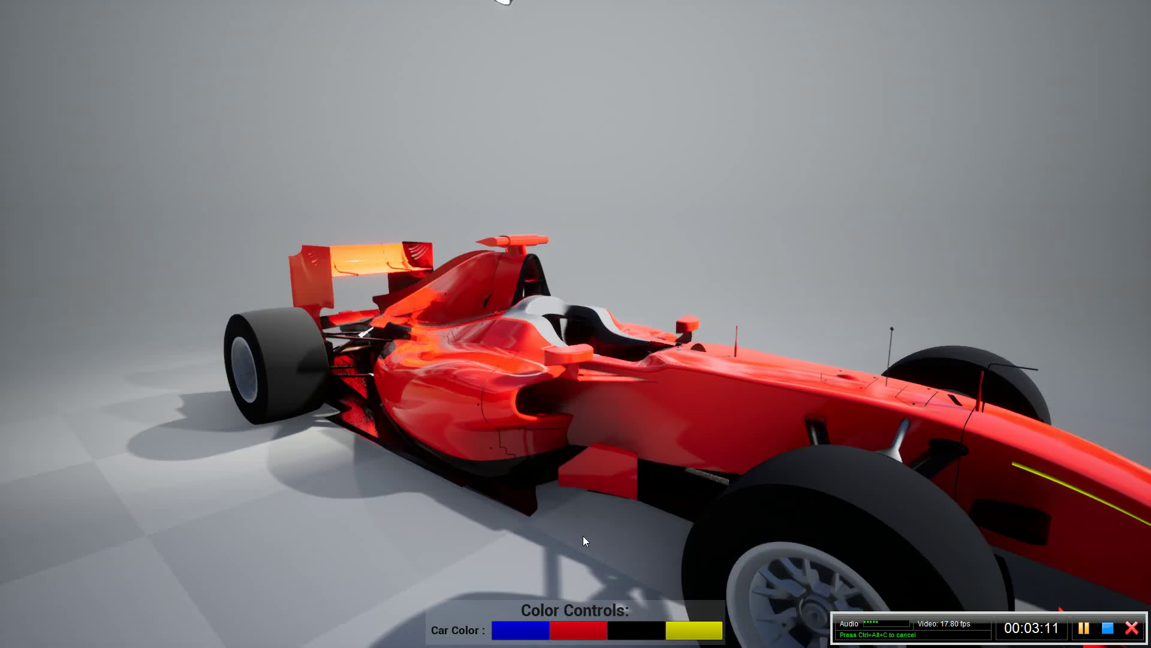